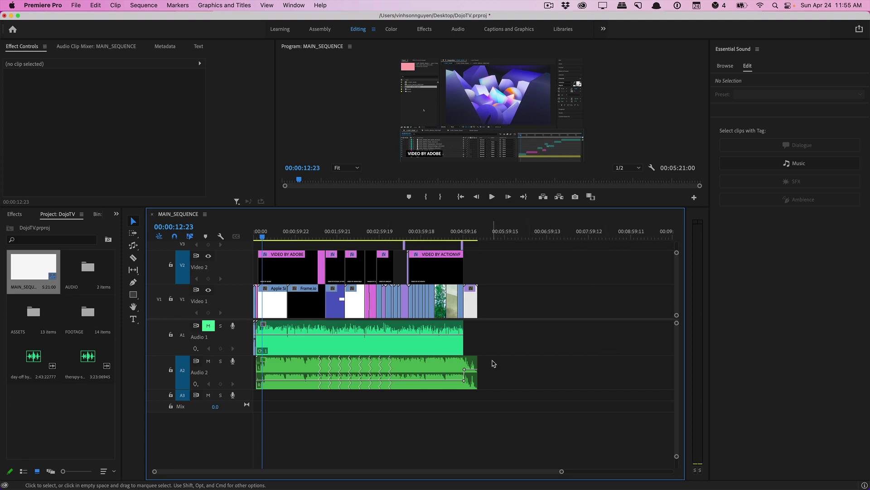
Trim the songbirds clip much shorter and paste a copy right after it on Audio 2
{"action": "left_click_drag", "start_coordinate": [476, 362], "coordinate": [350, 367]}
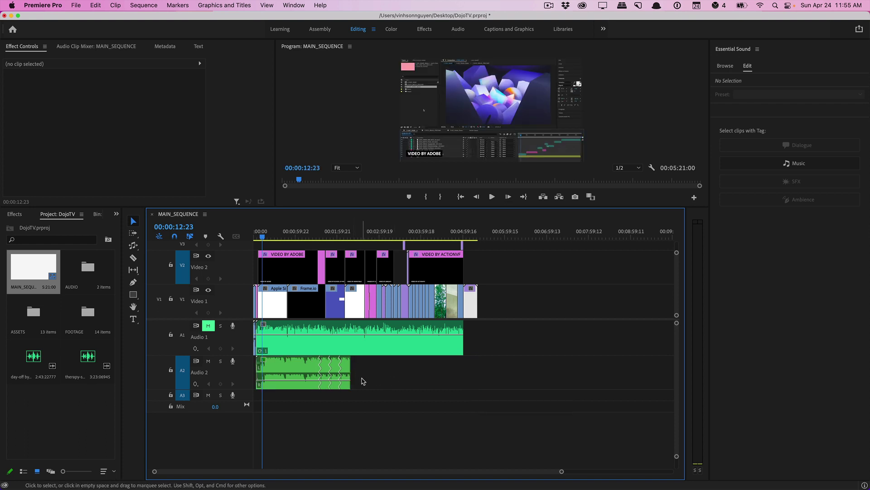
{"action": "left_click", "coordinate": [297, 375]}
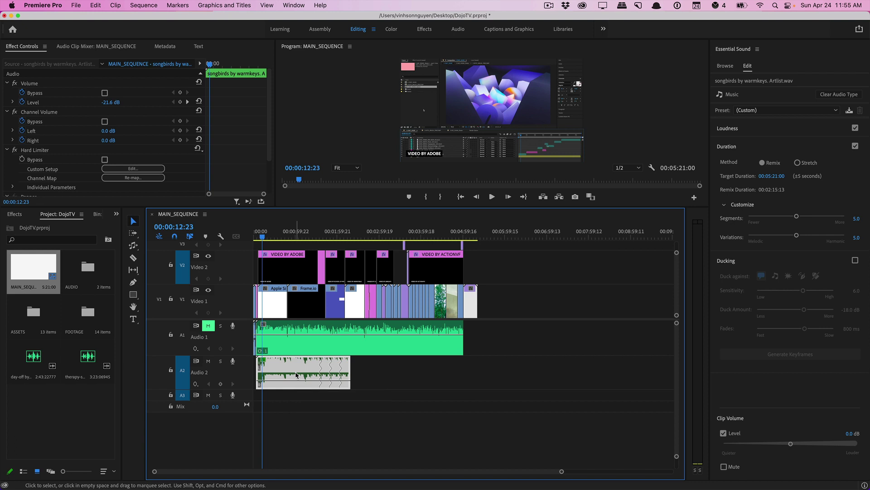
{"action": "left_click", "coordinate": [500, 239]}
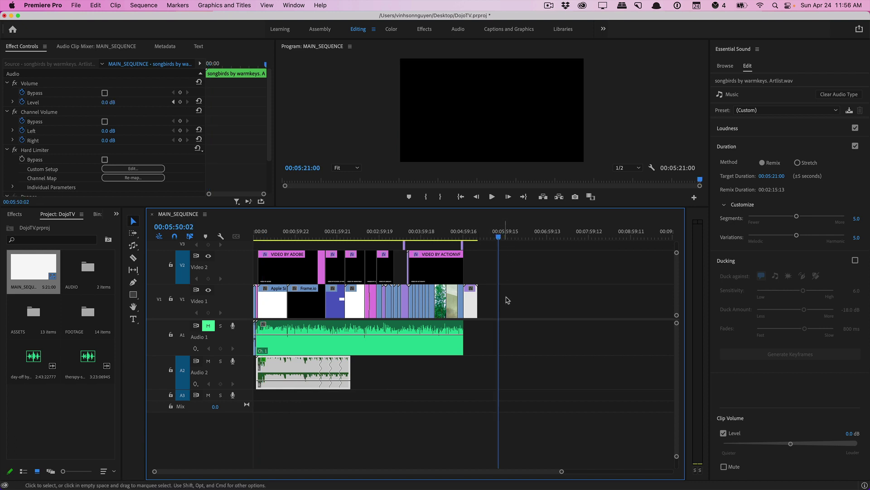
{"action": "key", "text": "super+v"}
{"action": "left_click_drag", "start_coordinate": [517, 369], "coordinate": [380, 370]}
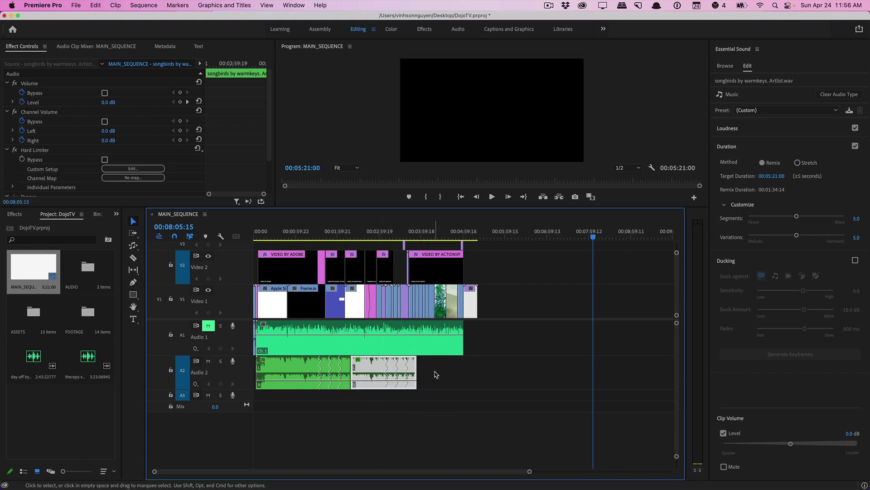
Paste a third songbirds copy at 06:19:21, butt it against the second, and select all three clips
{"action": "left_click", "coordinate": [519, 237]}
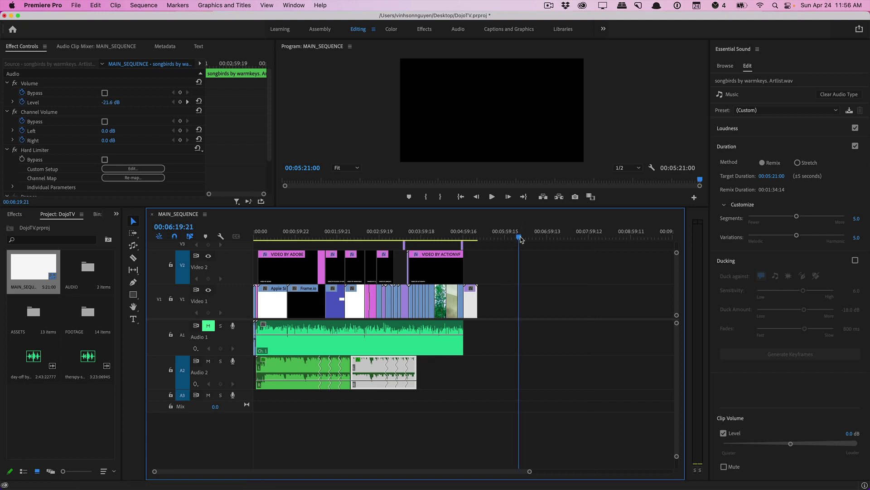
{"action": "key", "text": "super+v"}
{"action": "mouse_move", "coordinate": [546, 367]}
{"action": "left_mouse_down"}
{"action": "mouse_move", "coordinate": [469, 368]}
{"action": "mouse_move", "coordinate": [557, 363]}
{"action": "left_mouse_up"}
{"action": "left_click_drag", "start_coordinate": [483, 369], "coordinate": [429, 373]}
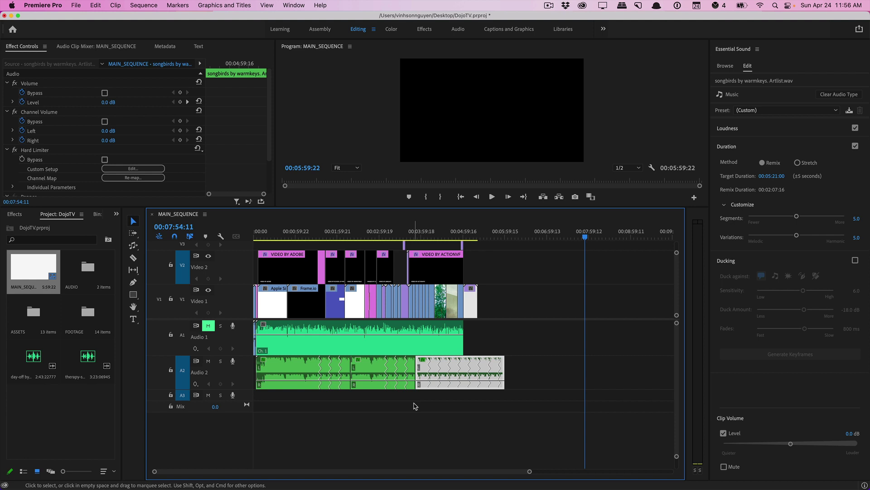
{"action": "left_click_drag", "start_coordinate": [415, 406], "coordinate": [295, 380]}
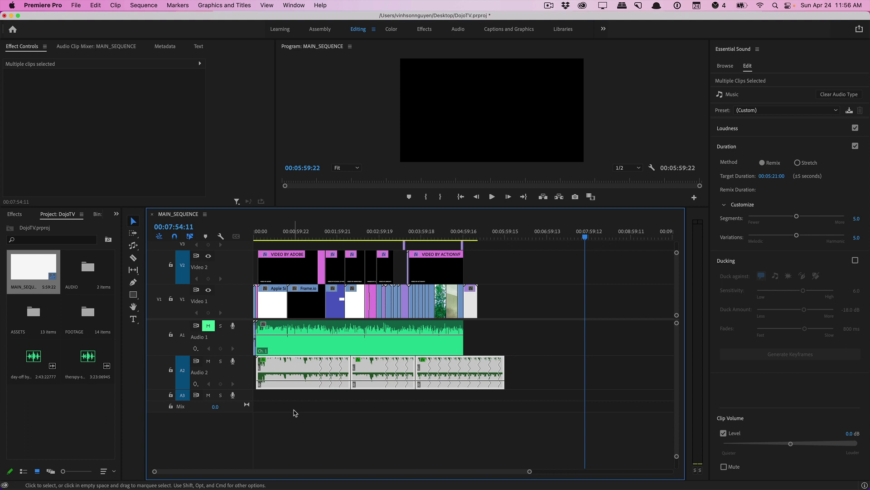
Delete the three songbirds clips and drop the day-off track at the start of Audio 2
{"action": "key", "text": "Delete"}
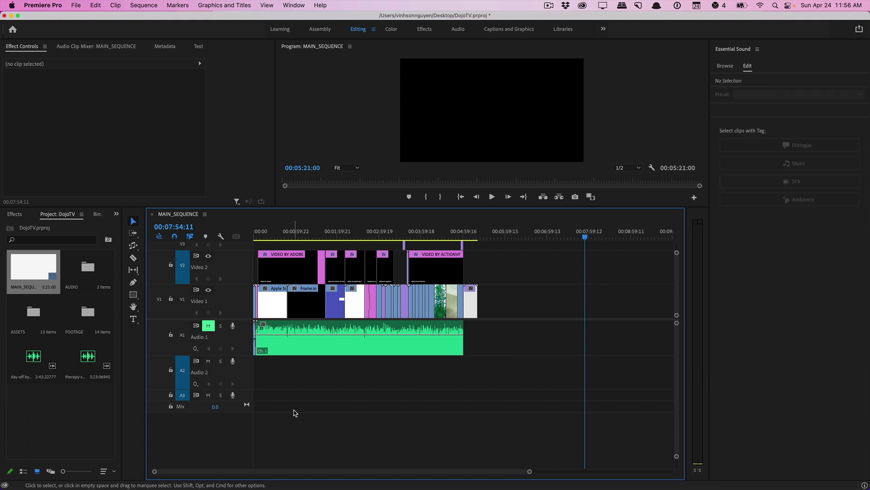
{"action": "left_click_drag", "start_coordinate": [40, 363], "coordinate": [252, 374]}
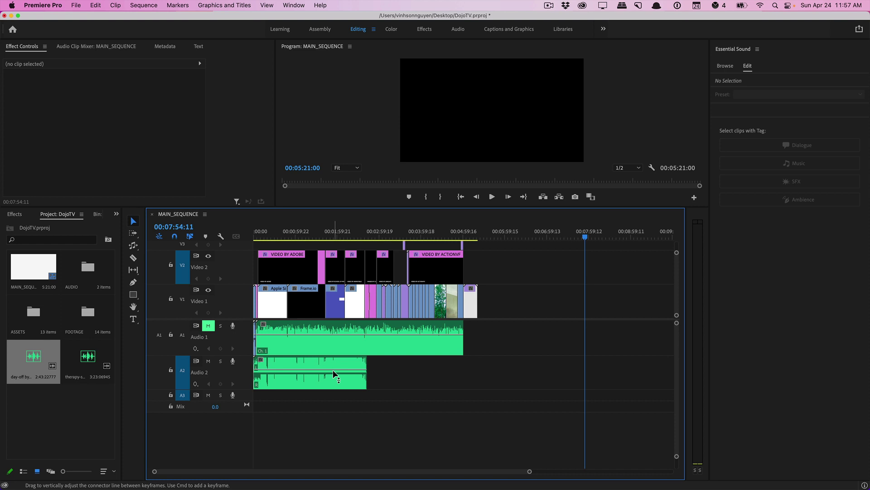
{"action": "scroll", "coordinate": [363, 377], "scroll_direction": "up", "scroll_amount": 2}
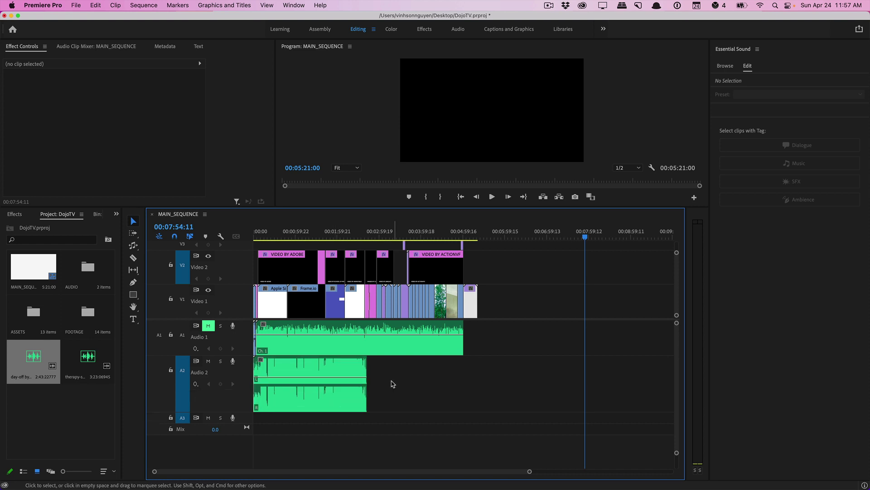
Use the Remix Tool to extend the day-off clip to 00:05:21:09, ending with the video
{"action": "left_click", "coordinate": [134, 246]}
{"action": "left_click", "coordinate": [157, 249]}
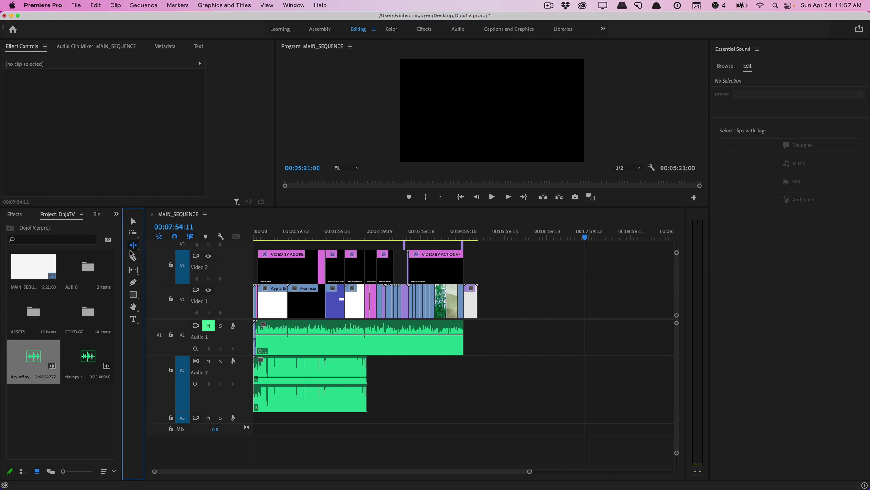
{"action": "left_click", "coordinate": [135, 250]}
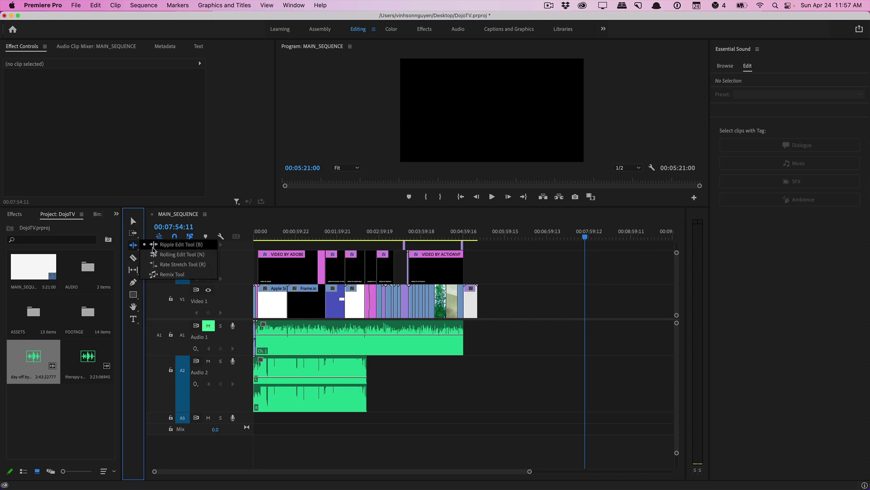
{"action": "left_click", "coordinate": [177, 275]}
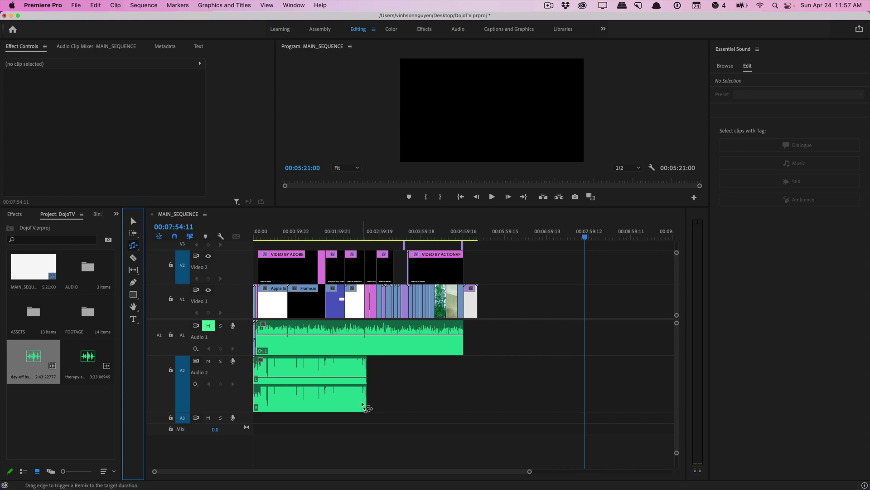
{"action": "left_click", "coordinate": [353, 377]}
{"action": "left_click_drag", "start_coordinate": [369, 368], "coordinate": [480, 375]}
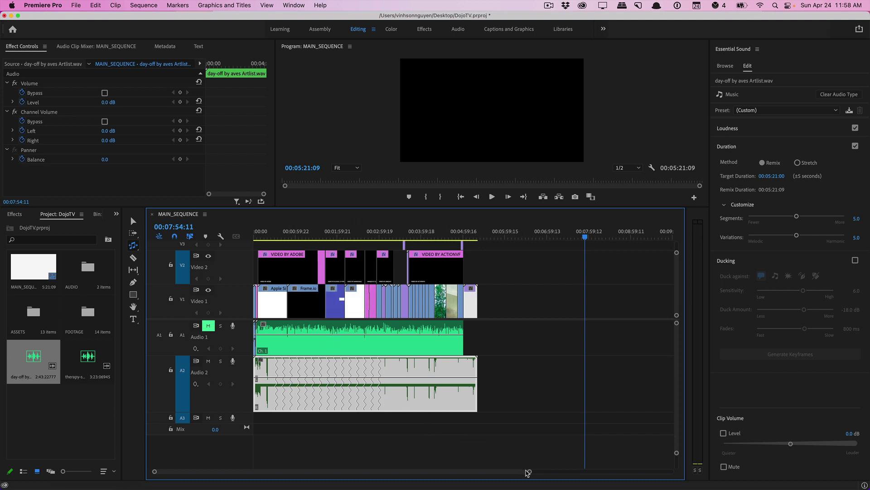
Zoom into the timeline and play the remixed day-off music from near the start
{"action": "left_click_drag", "start_coordinate": [529, 472], "coordinate": [333, 471]}
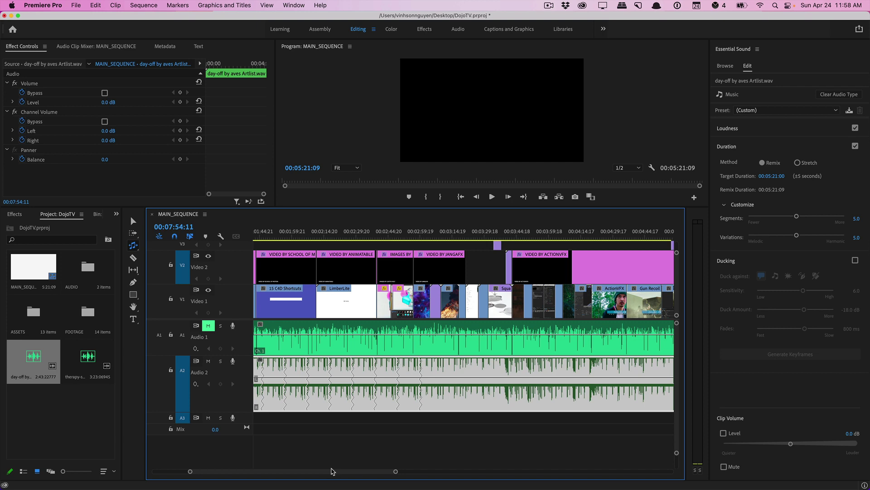
{"action": "left_click_drag", "start_coordinate": [333, 471], "coordinate": [290, 474]}
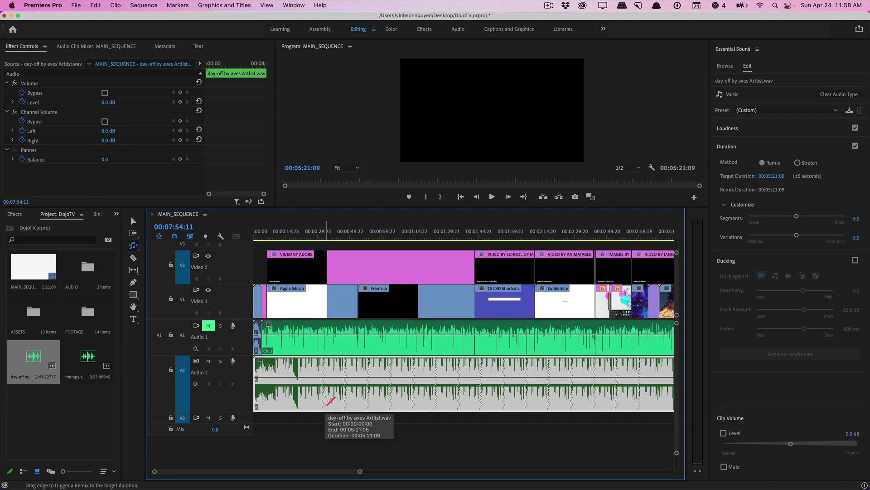
{"action": "left_click", "coordinate": [318, 236]}
{"action": "key", "text": "space"}
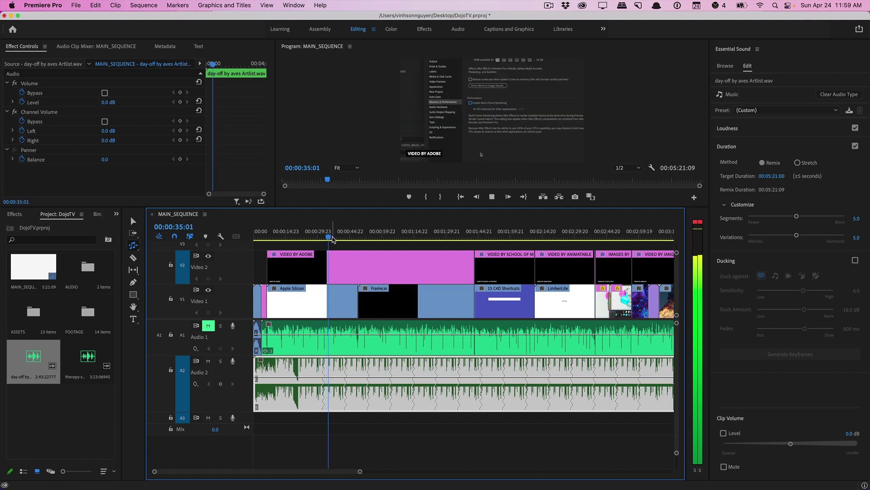
{"action": "key", "text": "space"}
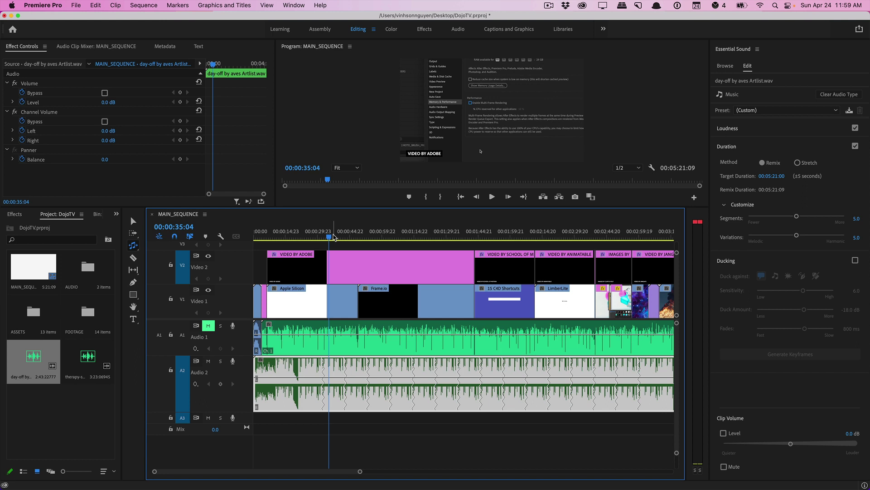
Play the music again from 00:00:41:06, then zoom out to show the full sequence
{"action": "left_click_drag", "start_coordinate": [334, 236], "coordinate": [343, 233]}
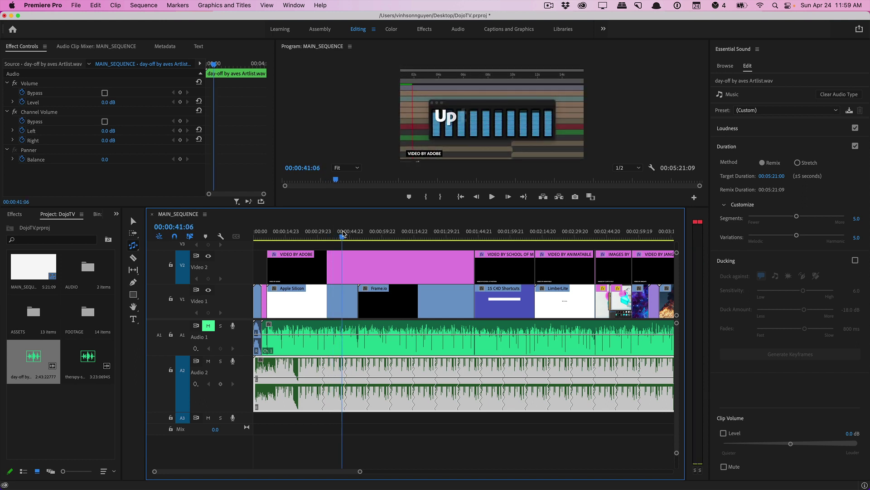
{"action": "key", "text": "space"}
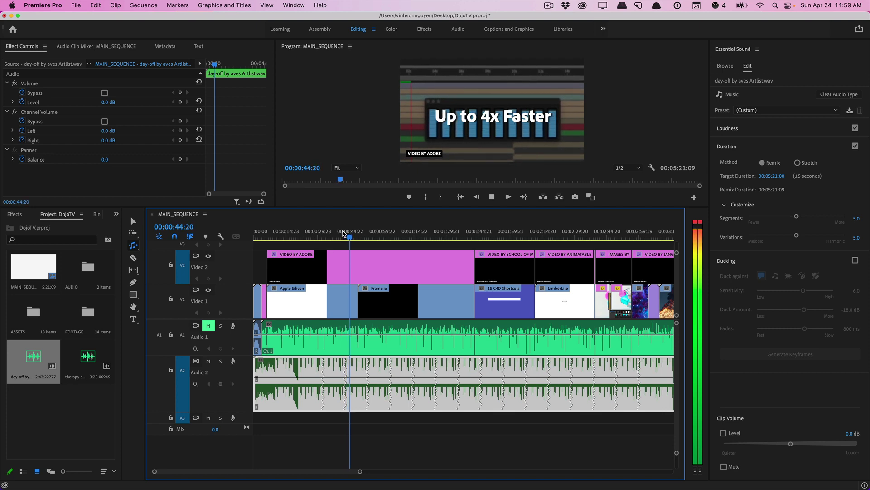
{"action": "key", "text": "space"}
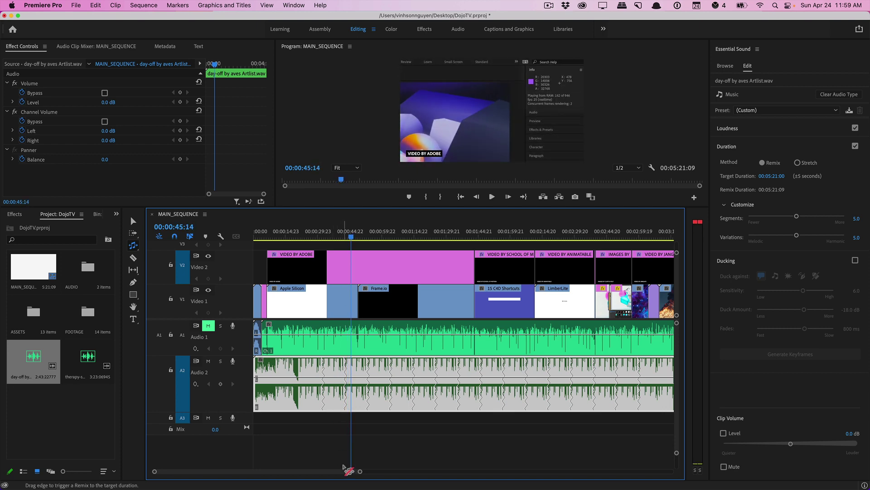
{"action": "left_click_drag", "start_coordinate": [360, 471], "coordinate": [485, 471]}
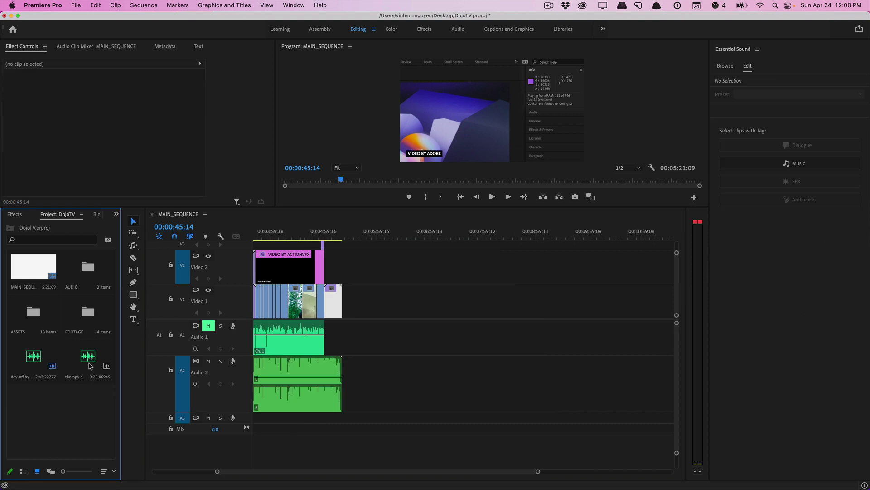
Place the therapy-session track on Audio 2 after the day-off clip and play it
{"action": "mouse_move", "coordinate": [88, 356]}
{"action": "left_mouse_down"}
{"action": "mouse_move", "coordinate": [256, 374]}
{"action": "mouse_move", "coordinate": [365, 375]}
{"action": "mouse_move", "coordinate": [368, 365]}
{"action": "left_mouse_up"}
{"action": "left_click", "coordinate": [370, 237]}
{"action": "key", "text": "space"}
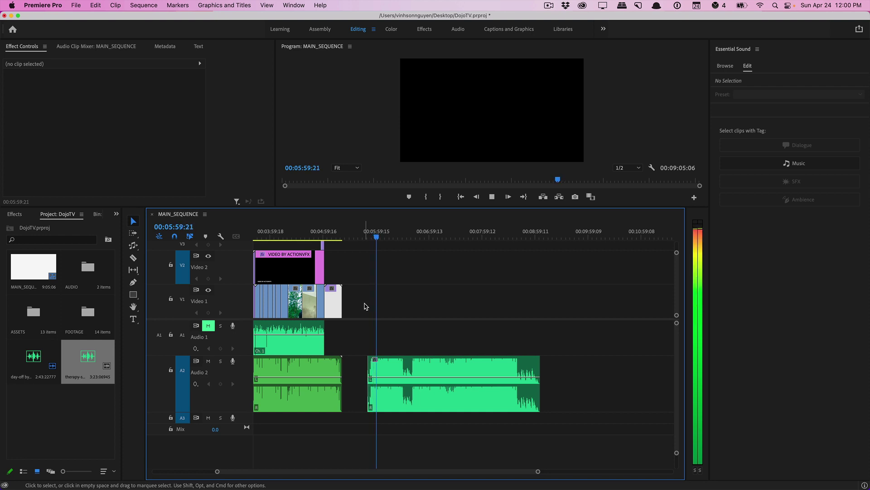
{"action": "key", "text": "space"}
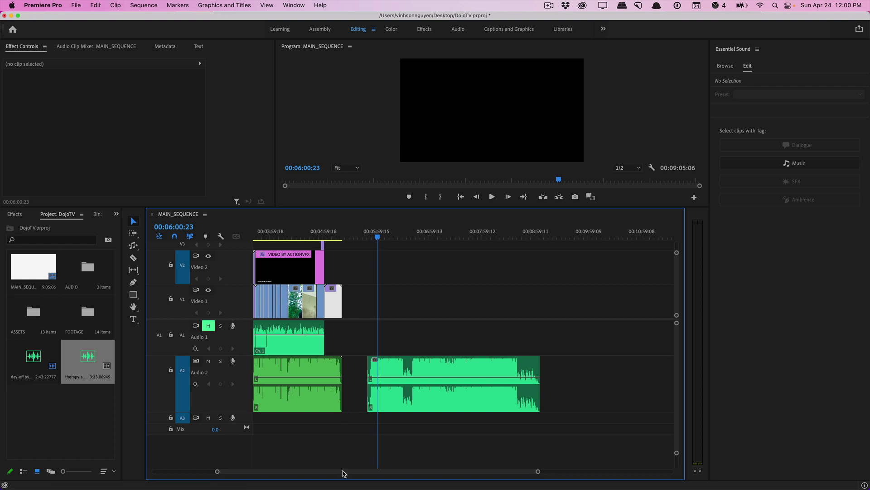
Trim the therapy-session clip to about 18 seconds and shift it slightly earlier
{"action": "left_click_drag", "start_coordinate": [538, 471], "coordinate": [506, 471]}
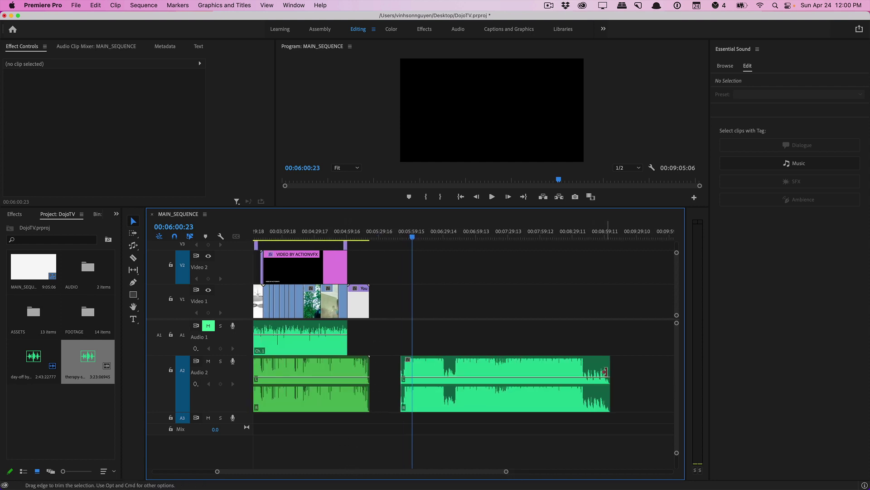
{"action": "left_click_drag", "start_coordinate": [610, 372], "coordinate": [418, 371]}
{"action": "left_click_drag", "start_coordinate": [506, 471], "coordinate": [438, 469]}
{"action": "left_click_drag", "start_coordinate": [444, 384], "coordinate": [415, 368]}
Remix the therapy-session clip out to about 48 seconds and play it from 00:05:50:22
{"action": "left_click", "coordinate": [136, 249]}
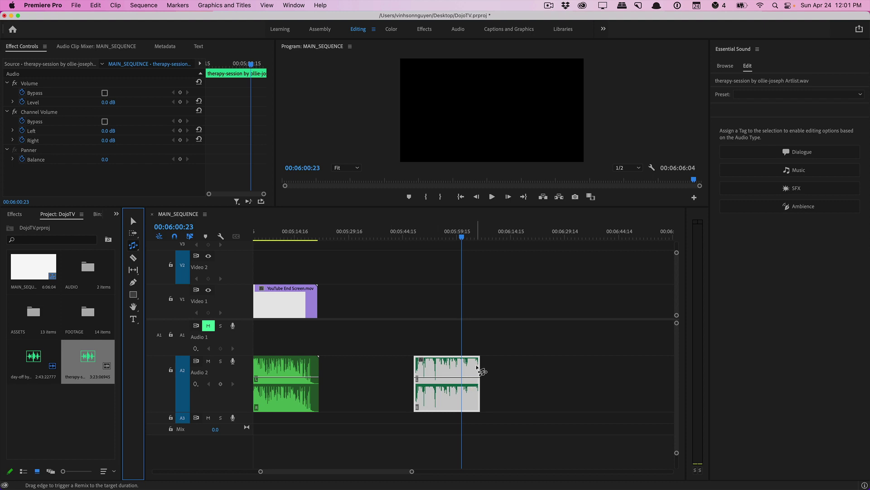
{"action": "left_click_drag", "start_coordinate": [481, 365], "coordinate": [587, 371]}
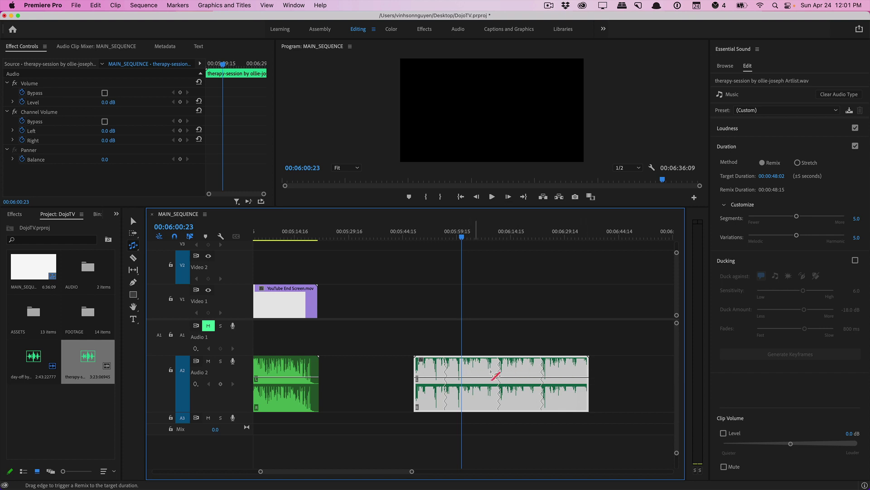
{"action": "left_click", "coordinate": [426, 234]}
{"action": "key", "text": "v"}
{"action": "key", "text": "space"}
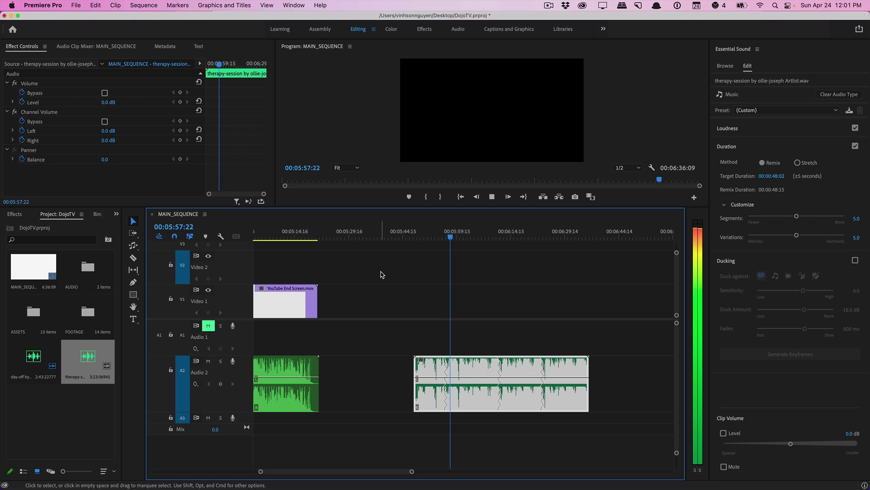
{"action": "key", "text": "space"}
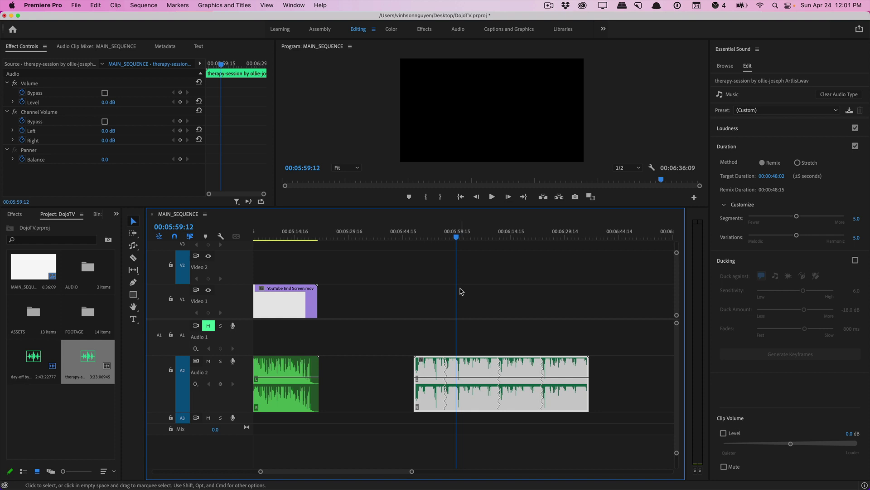
{"action": "left_click", "coordinate": [495, 236]}
{"action": "key", "text": "space"}
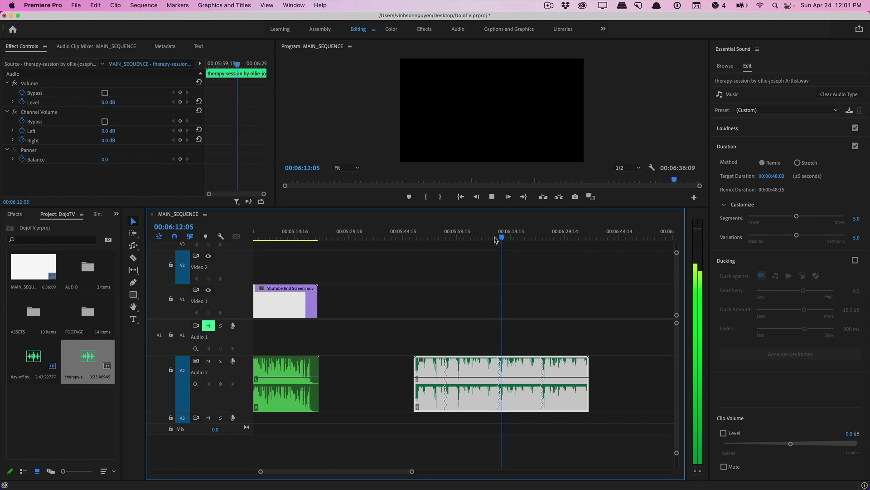
{"action": "left_click", "coordinate": [540, 237]}
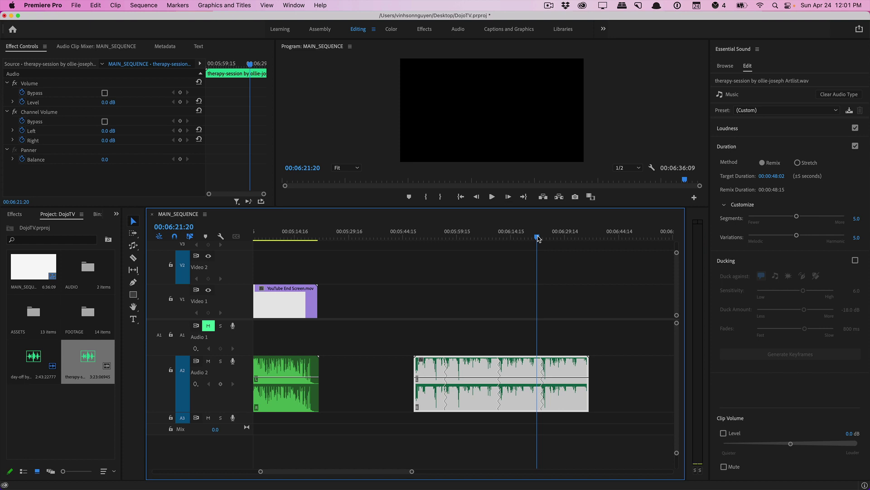
{"action": "key", "text": "space"}
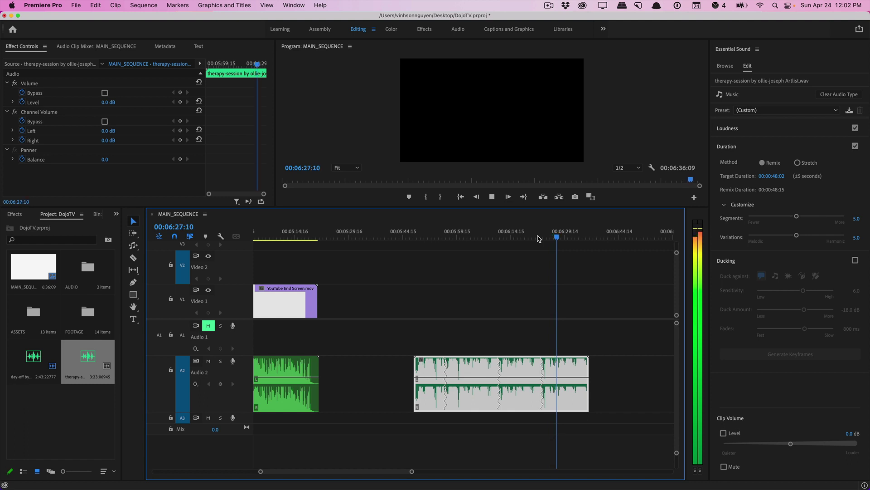
{"action": "key", "text": "space"}
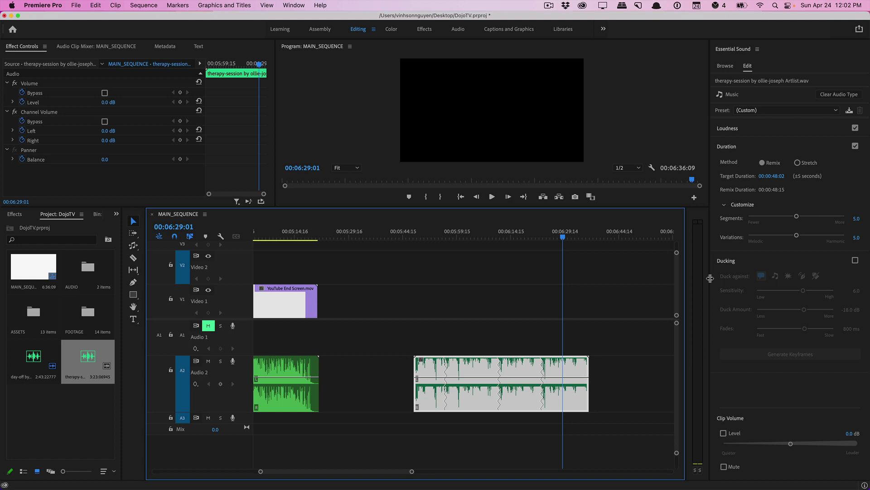
Widen the Essential Sound panel beside the timeline and select the Remix Tool
{"action": "left_click_drag", "start_coordinate": [710, 279], "coordinate": [654, 278]}
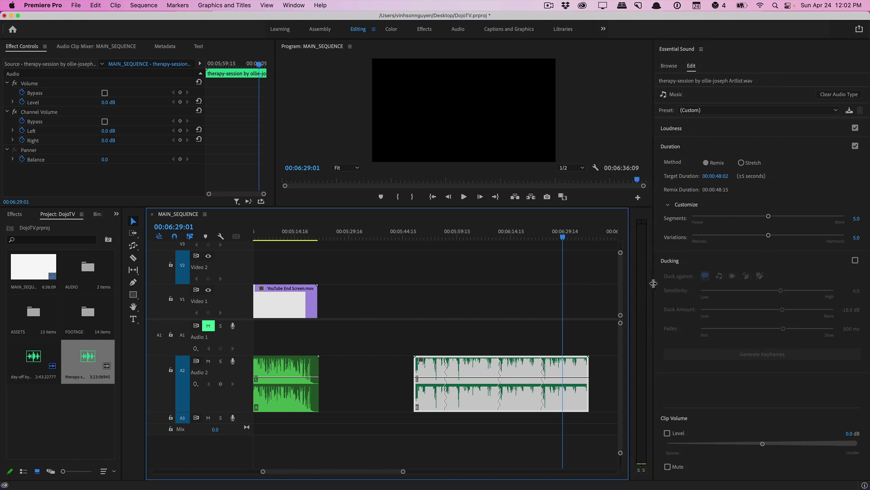
{"action": "left_click", "coordinate": [133, 245]}
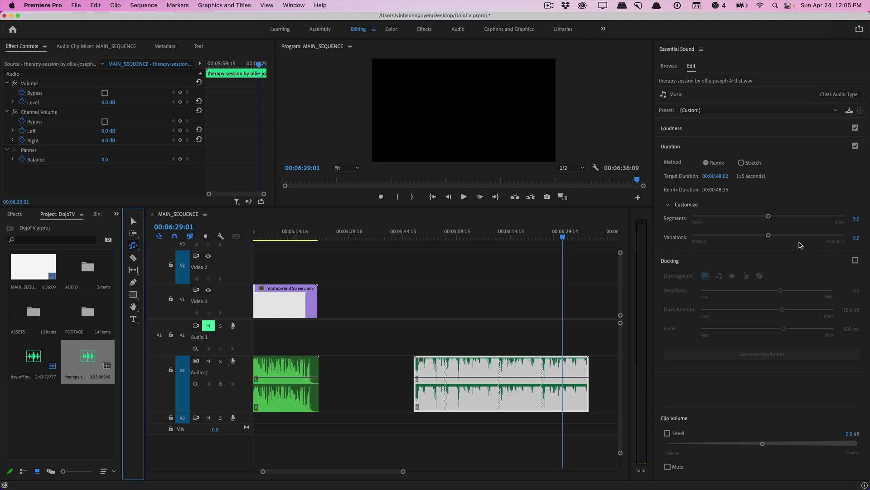
Revert a Variations change back to 5.0 and load the therapy-session clip in the Source Monitor
{"action": "left_click_drag", "start_coordinate": [768, 236], "coordinate": [731, 237]}
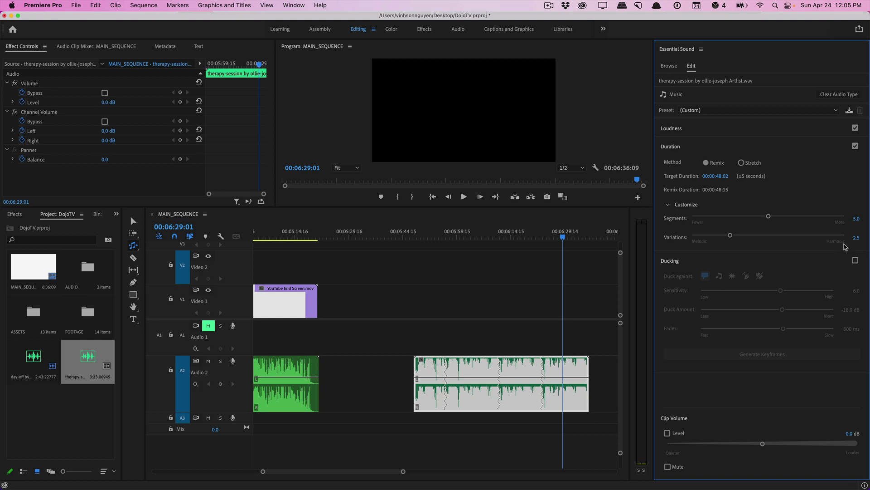
{"action": "key", "text": "v"}
{"action": "double_click", "coordinate": [481, 363]}
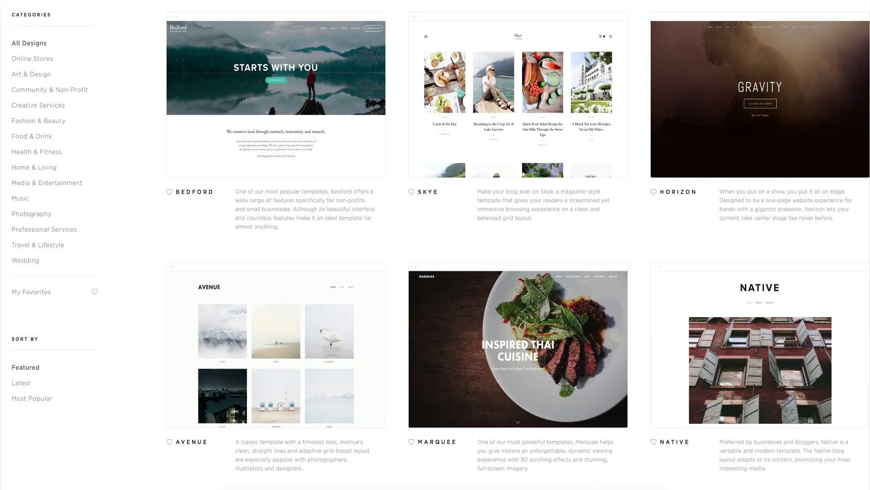
Browse the Online Stores and Art & Design template categories
{"action": "left_click", "coordinate": [14, 60]}
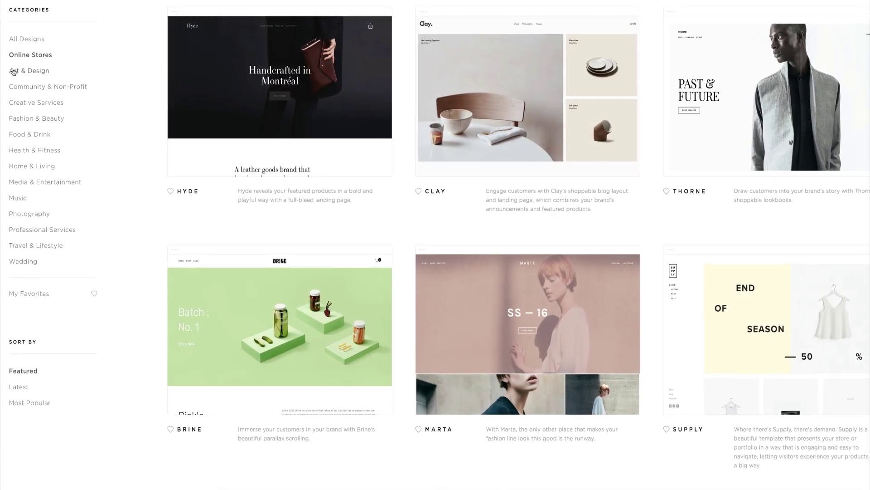
{"action": "left_click", "coordinate": [13, 71]}
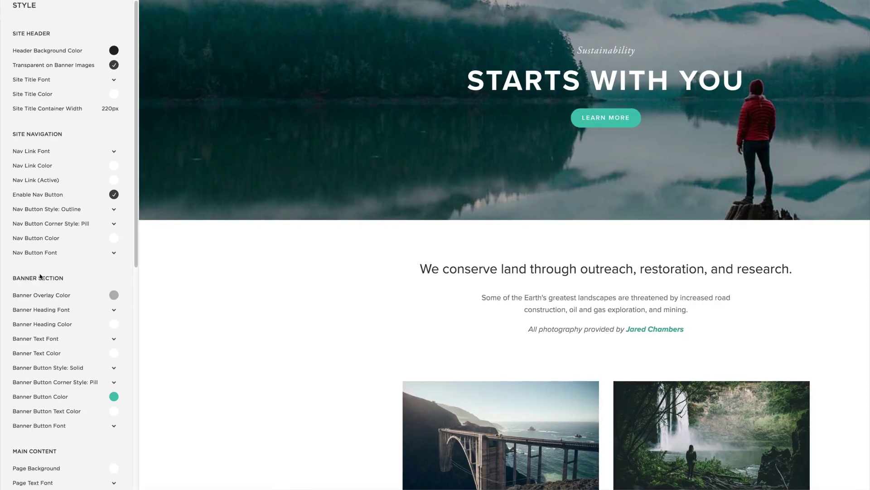
{"action": "scroll", "coordinate": [42, 276], "scroll_direction": "down", "scroll_amount": 2}
Recolour the banner LEARN MORE button to dark grey-blue hsl(203, 4%, 32%)
{"action": "left_click", "coordinate": [40, 258]}
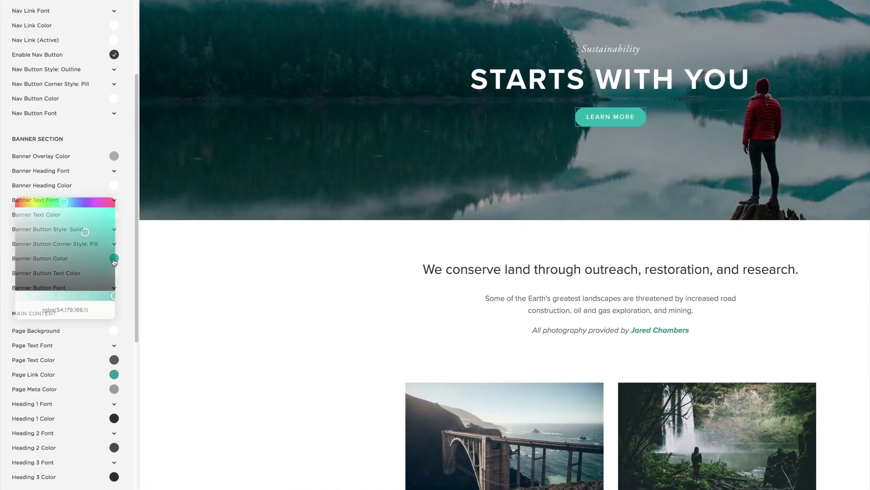
{"action": "left_click", "coordinate": [72, 200]}
{"action": "left_click", "coordinate": [18, 262]}
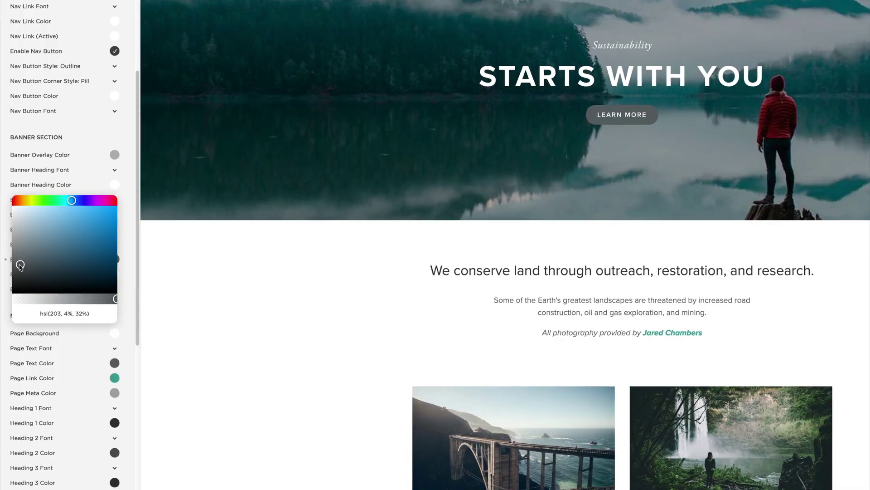